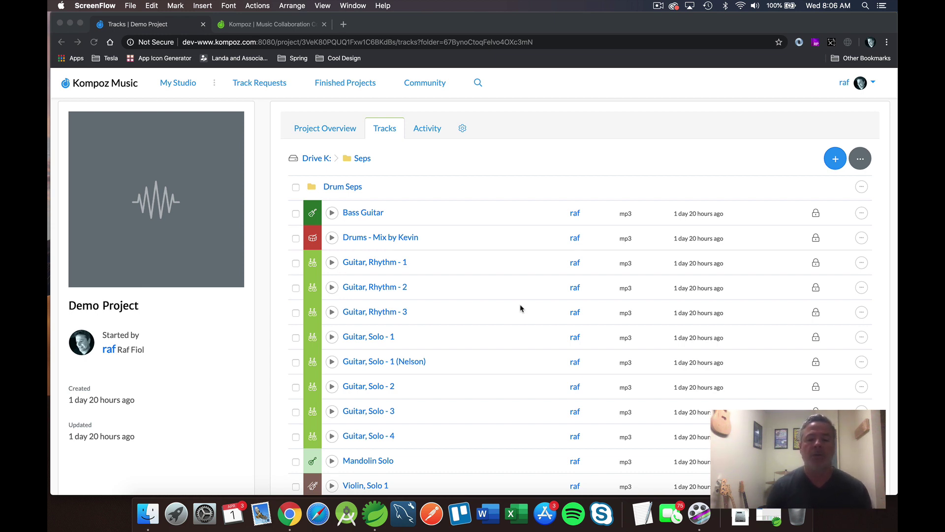
# Tick and then clear the Guitar, Rhythm - 1, 2 and 3 track checkboxes.
pyautogui.click(297, 268)
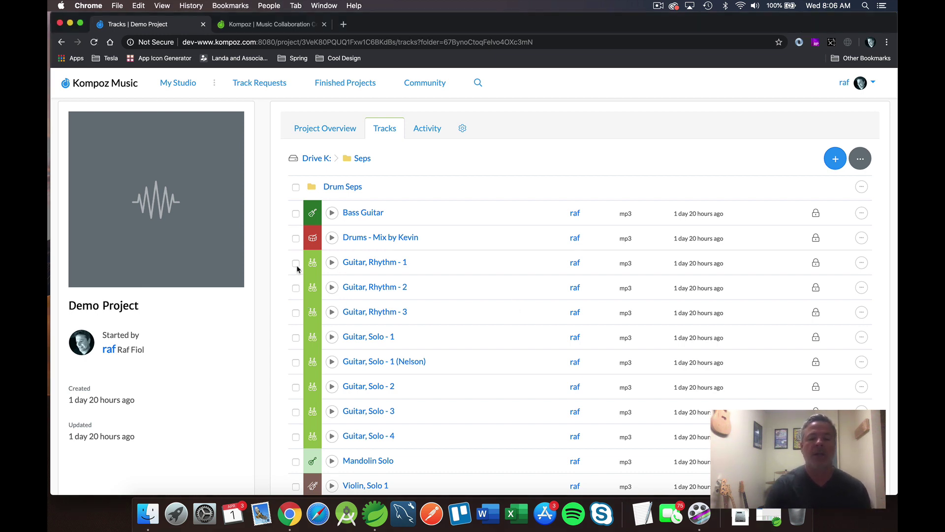
pyautogui.click(296, 263)
pyautogui.click(296, 288)
pyautogui.click(296, 313)
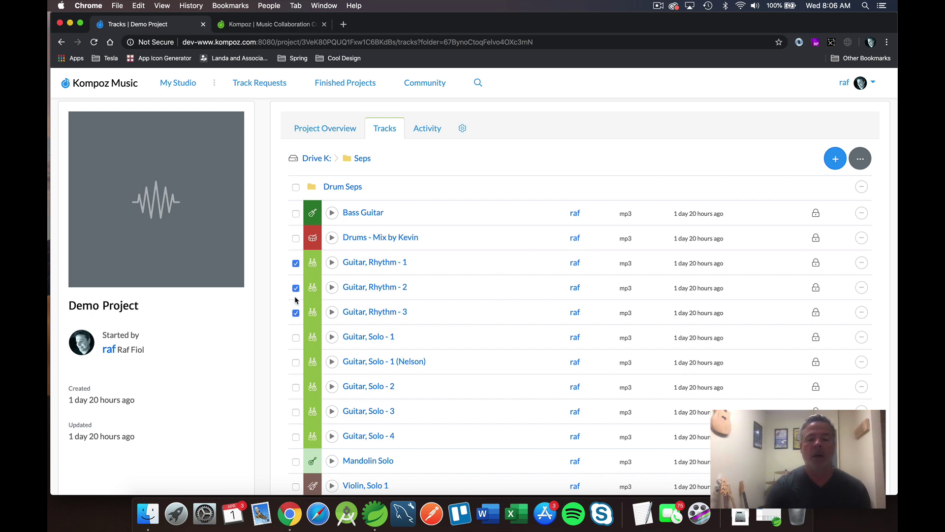
pyautogui.click(296, 288)
pyautogui.click(296, 263)
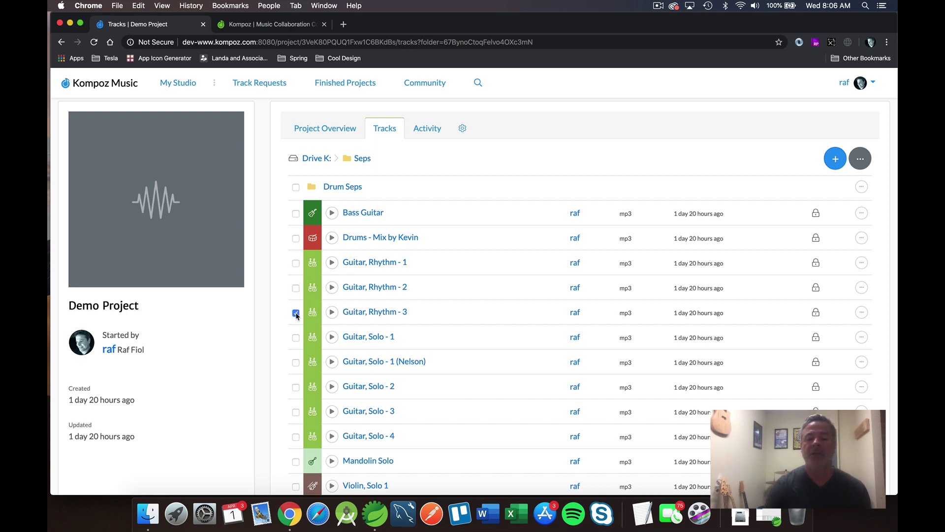
pyautogui.click(296, 312)
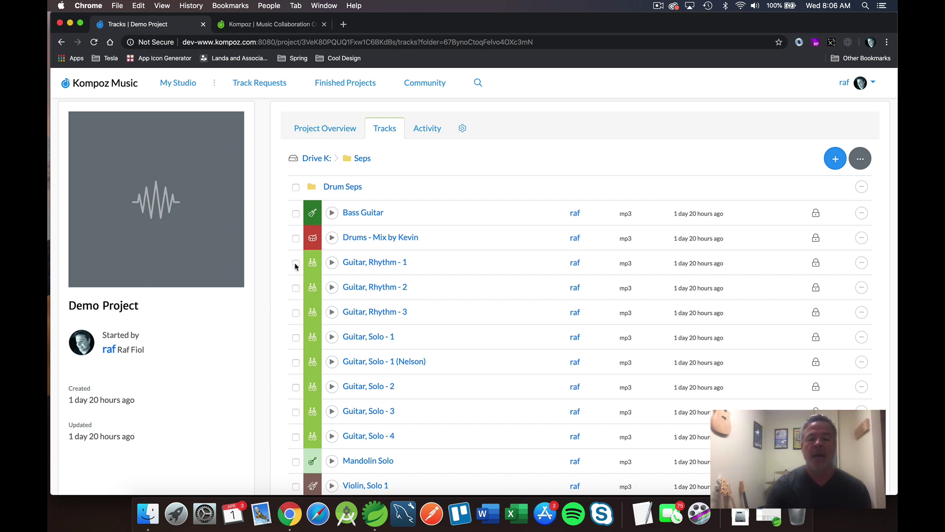
# Select Guitar, Rhythm - 1 through Guitar, Solo - 4 and open the Guitar, Solo - 1 (Nelson) page.
pyautogui.click(296, 264)
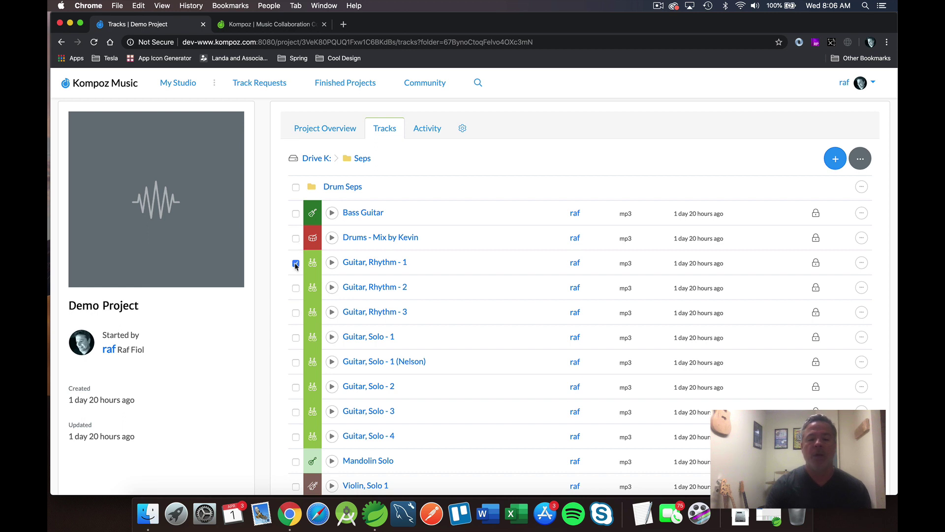
pyautogui.keyDown('shift'); pyautogui.click(296, 436); pyautogui.keyUp('shift')
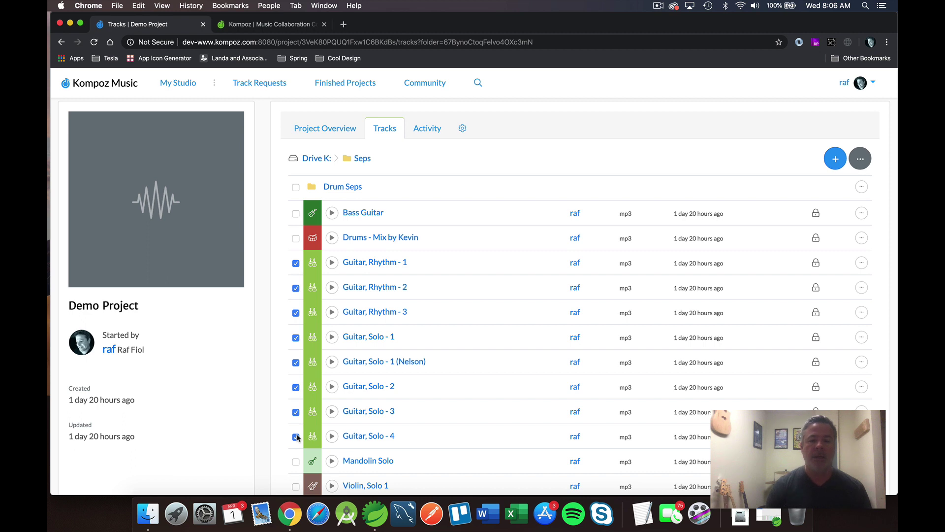
pyautogui.click(391, 362)
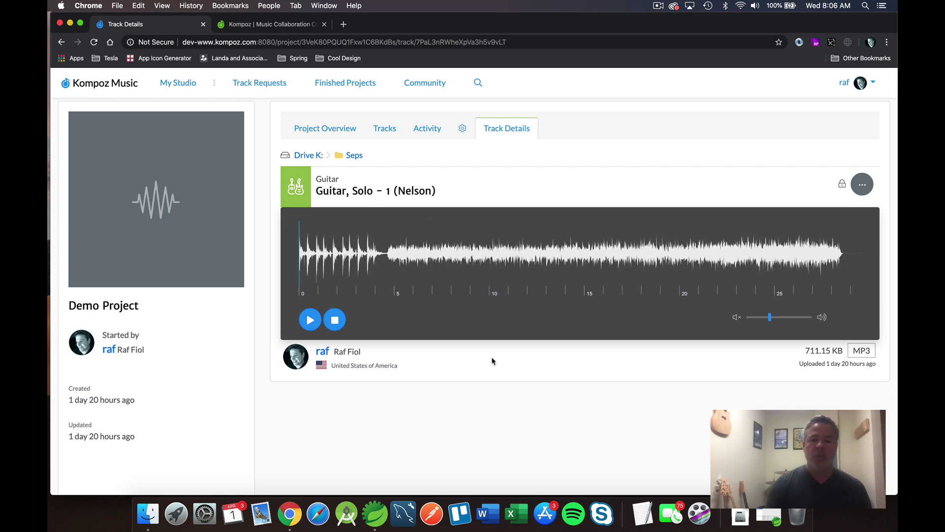
# Play the Nelson guitar solo and turn its playback volume down.
pyautogui.click(310, 318)
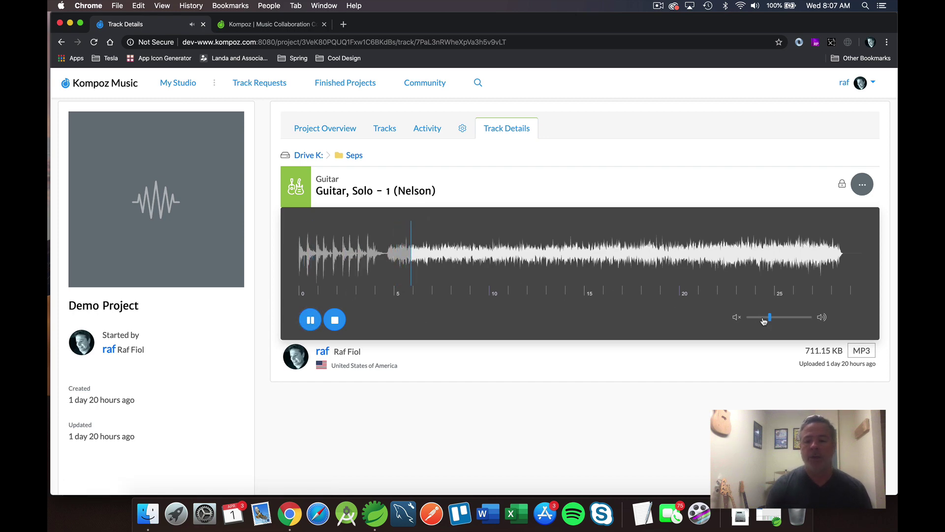
pyautogui.moveTo(769, 318)
pyautogui.mouseDown()
pyautogui.moveTo(807, 318)
pyautogui.moveTo(743, 318)
pyautogui.moveTo(760, 317)
pyautogui.mouseUp()
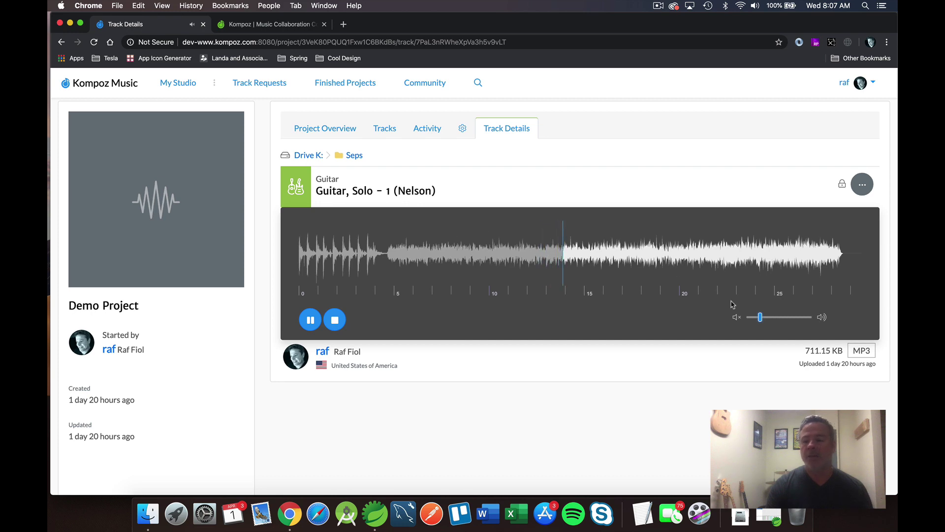
# Back in Seps, preview Drums - Mix by Kevin, then go up to the Drive K: folder.
pyautogui.click(354, 156)
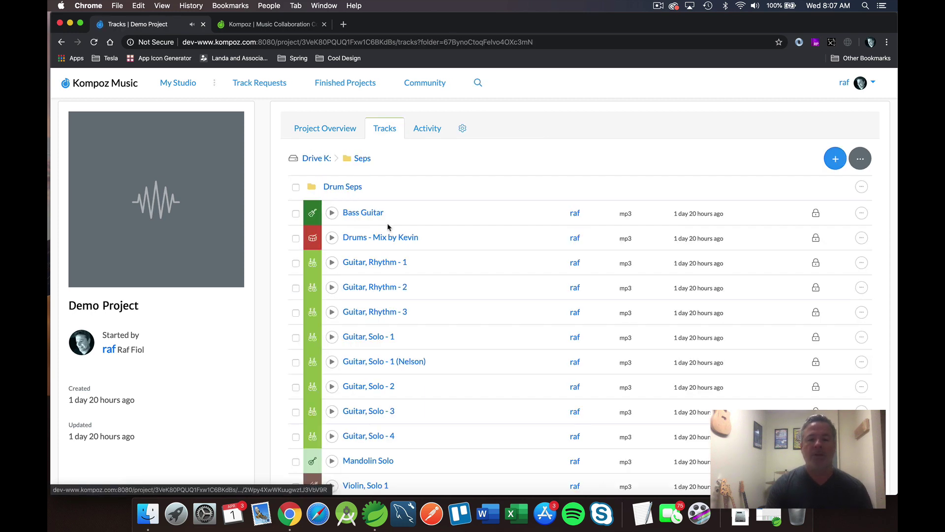
pyautogui.click(332, 238)
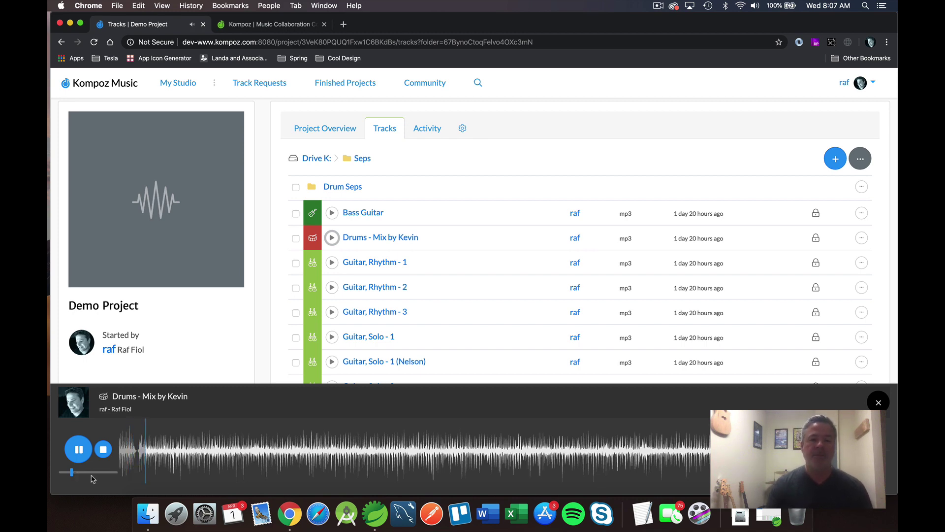
pyautogui.click(316, 158)
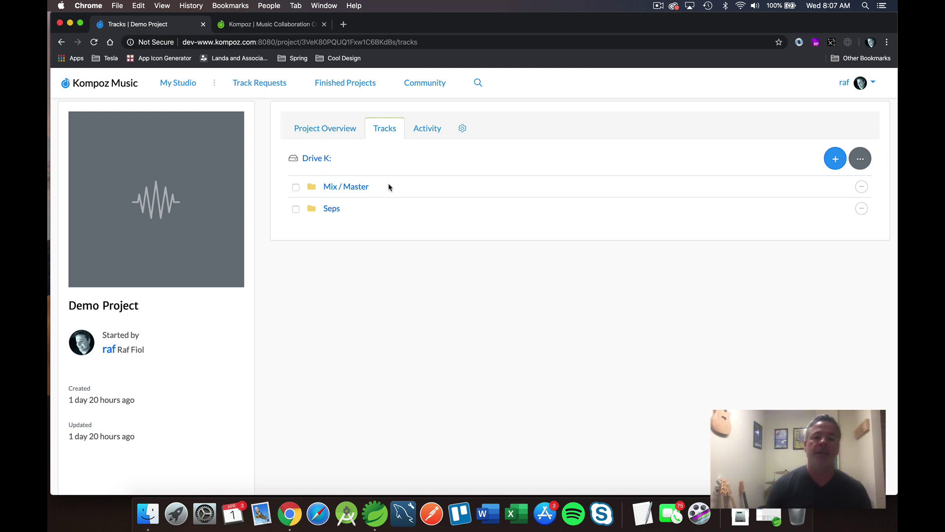
# Open the Seps folder from the Drive K: listing.
pyautogui.click(331, 209)
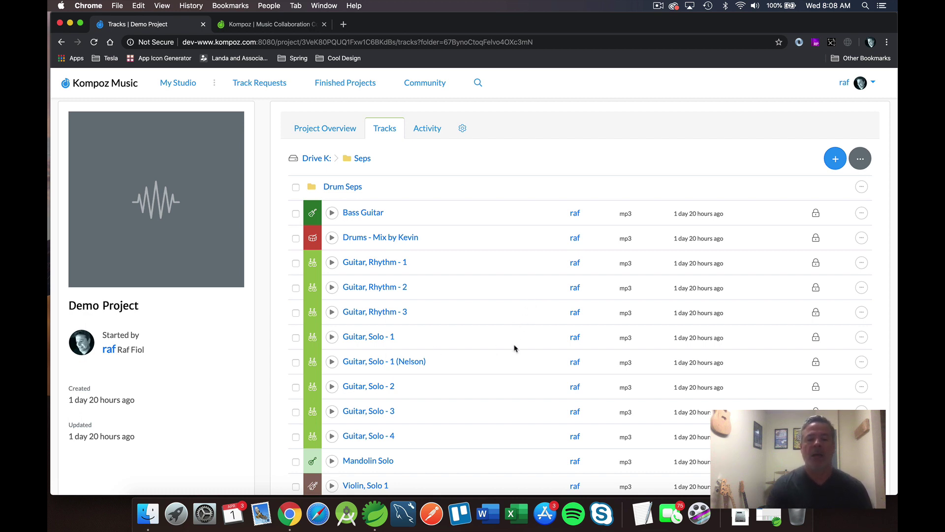
# Scroll down through the Seps track list and back up to the top.
pyautogui.scroll(-2, 514, 348)
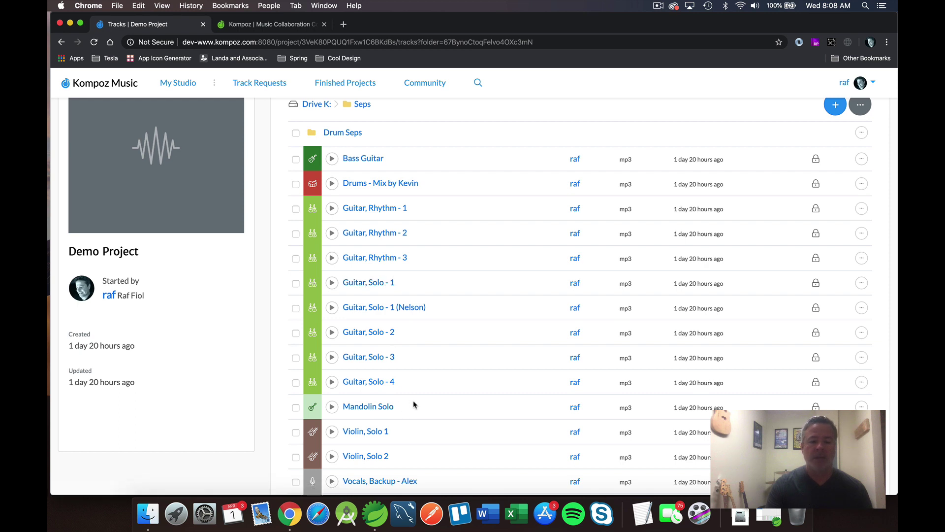
pyautogui.scroll(-4, 413, 403)
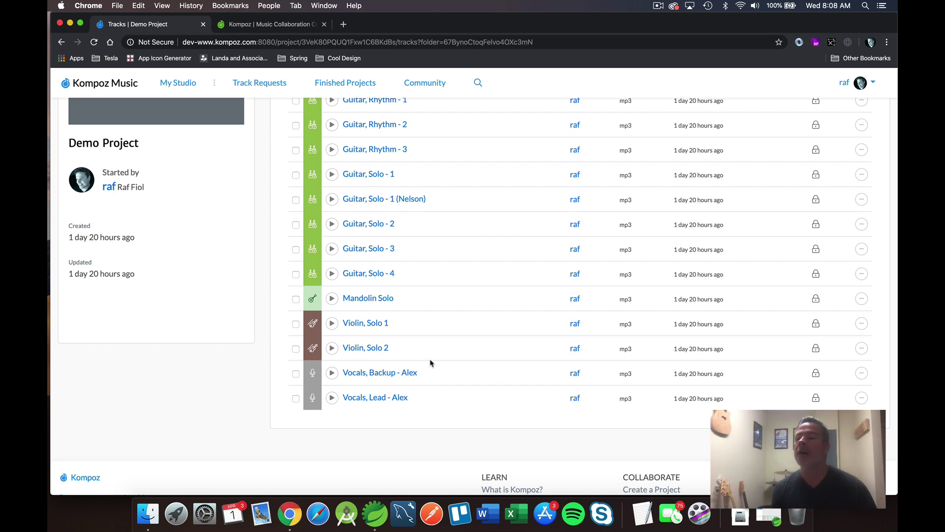
pyautogui.scroll(5, 430, 363)
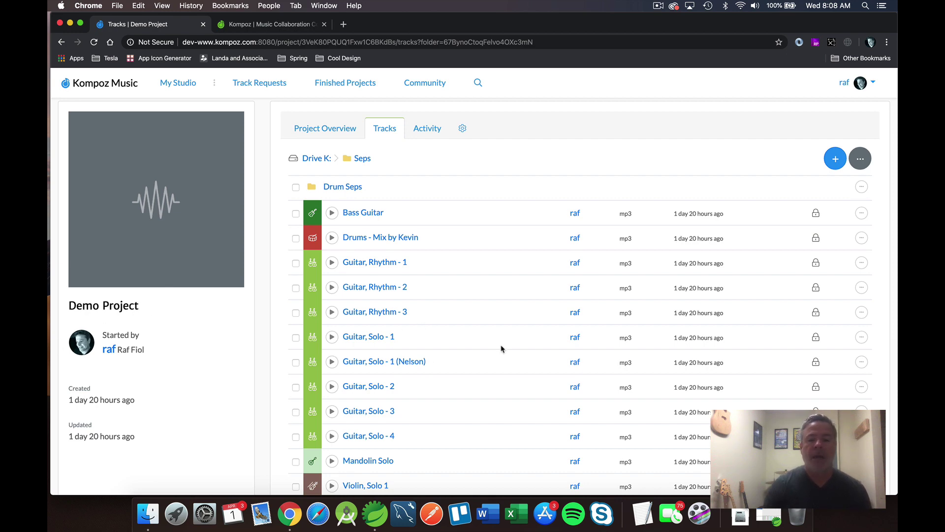
pyautogui.scroll(-5, 502, 348)
pyautogui.scroll(3, 502, 348)
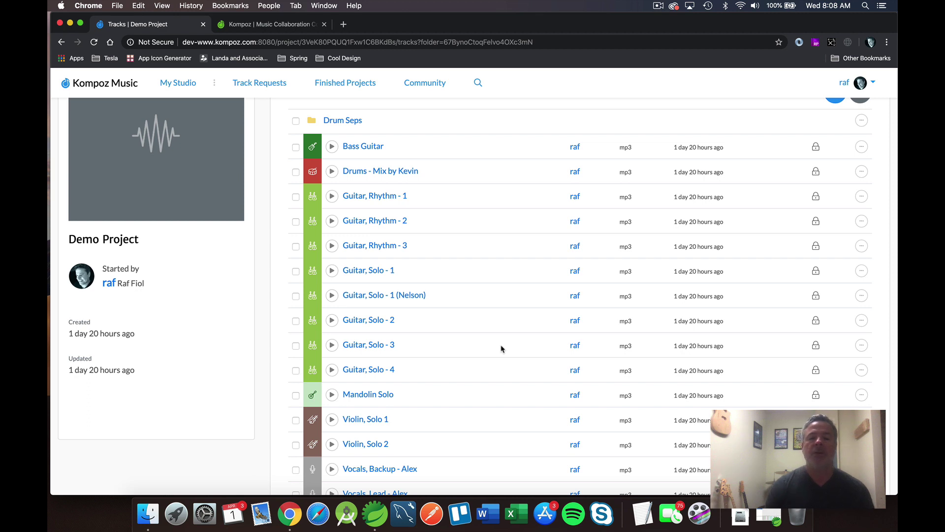
pyautogui.scroll(3, 501, 348)
# Open the Demo Project overview and start a new track request.
pyautogui.click(344, 129)
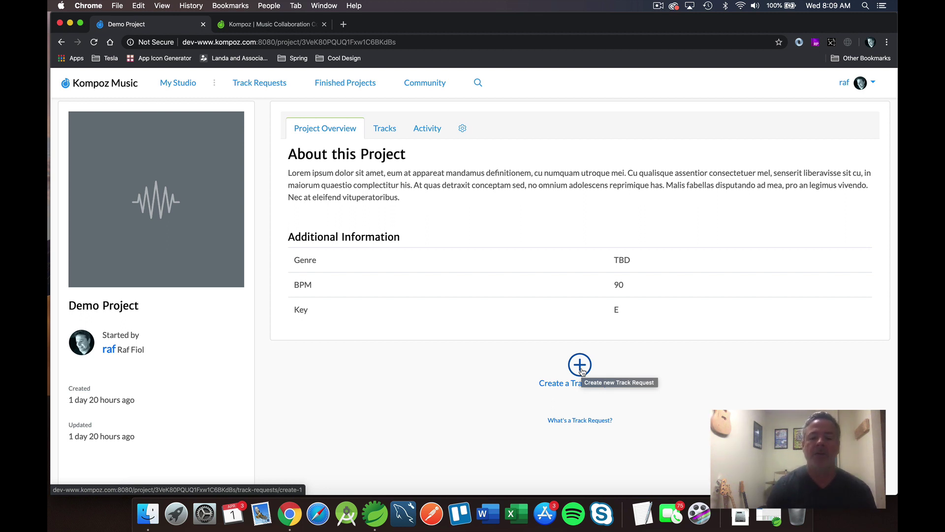
pyautogui.click(579, 365)
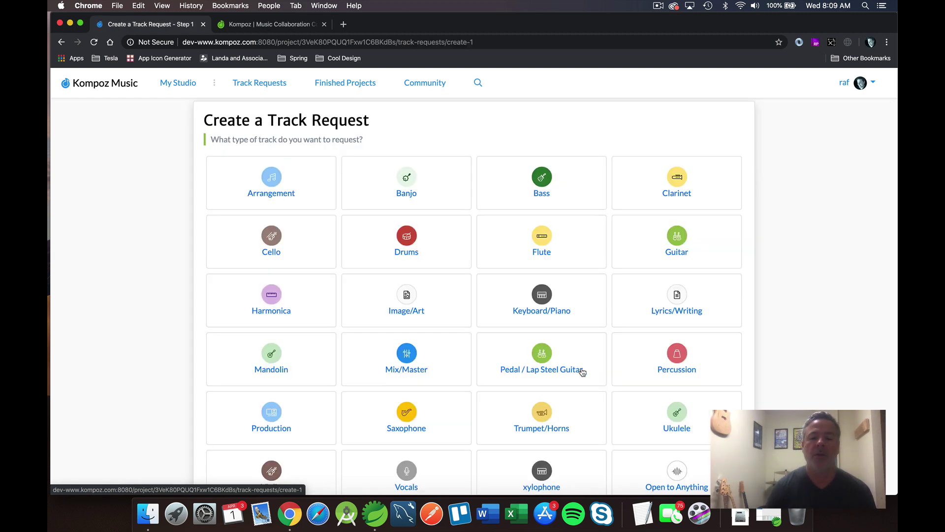
# Request a Banjo track with summary 'Would love a banjo for this rockabilly tune'.
pyautogui.click(409, 183)
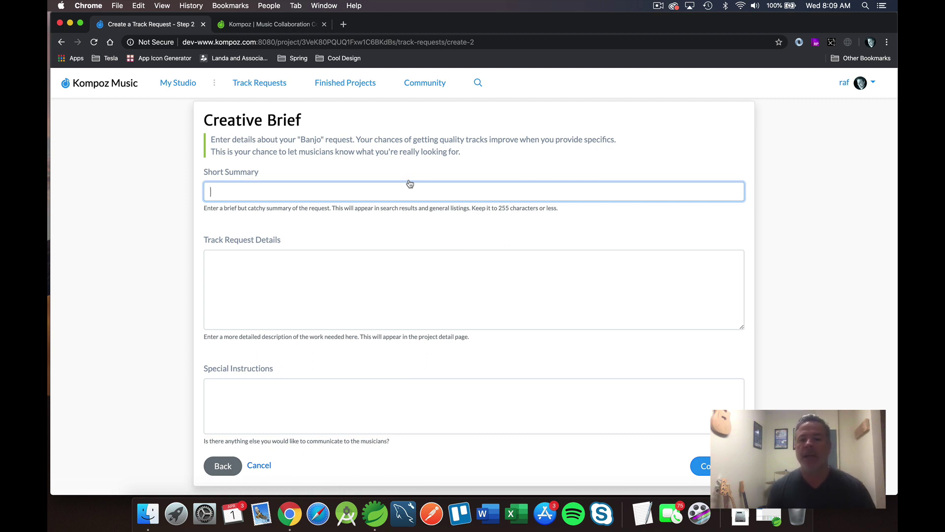
pyautogui.write('WOuld love a ban')
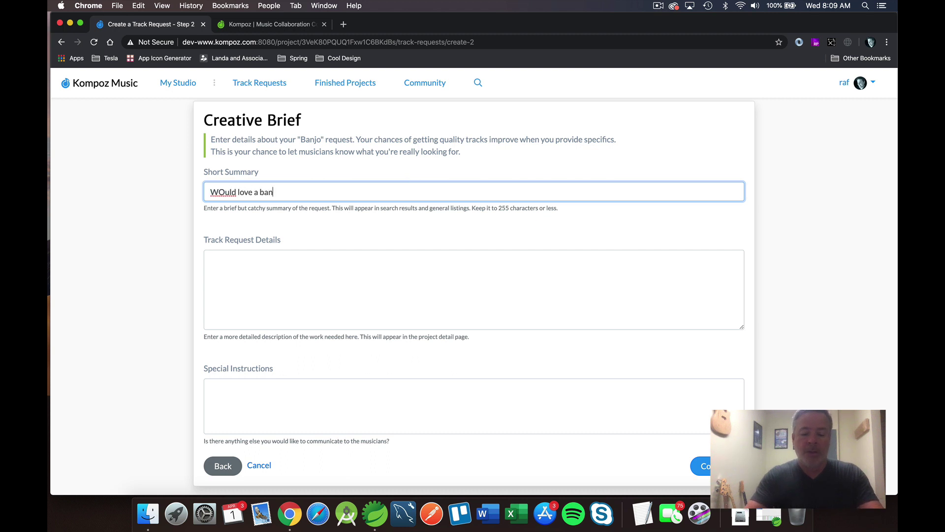
pyautogui.write('jo for thi')
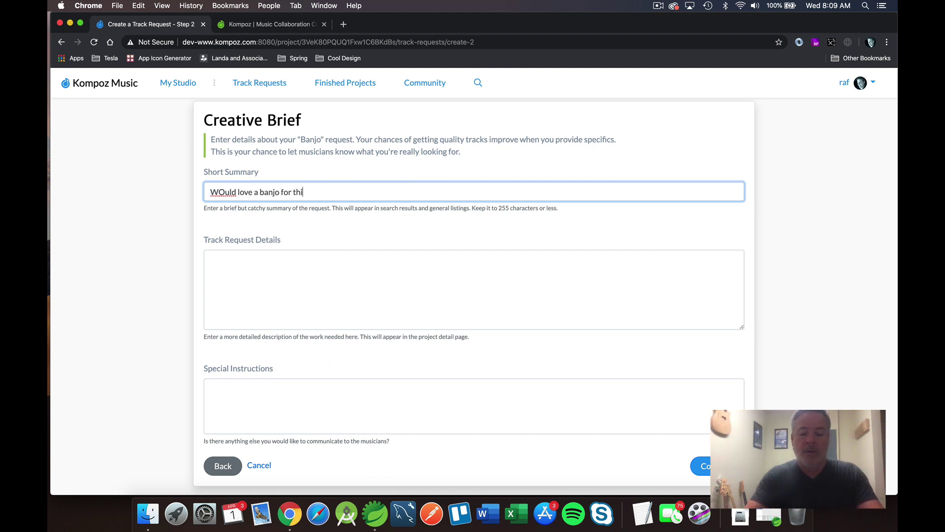
pyautogui.write('s rocabil')
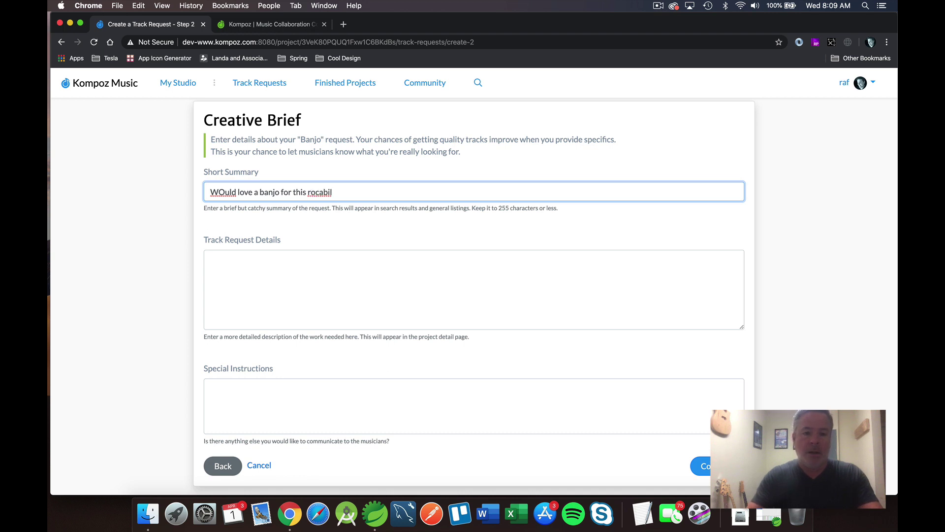
pyautogui.press('BackSpace')
pyautogui.press('BackSpace')
pyautogui.press('BackSpace')
pyautogui.press('BackSpace')
pyautogui.write('labilly tune')
pyautogui.hotkey('shift', 'Right')
pyautogui.write('o')
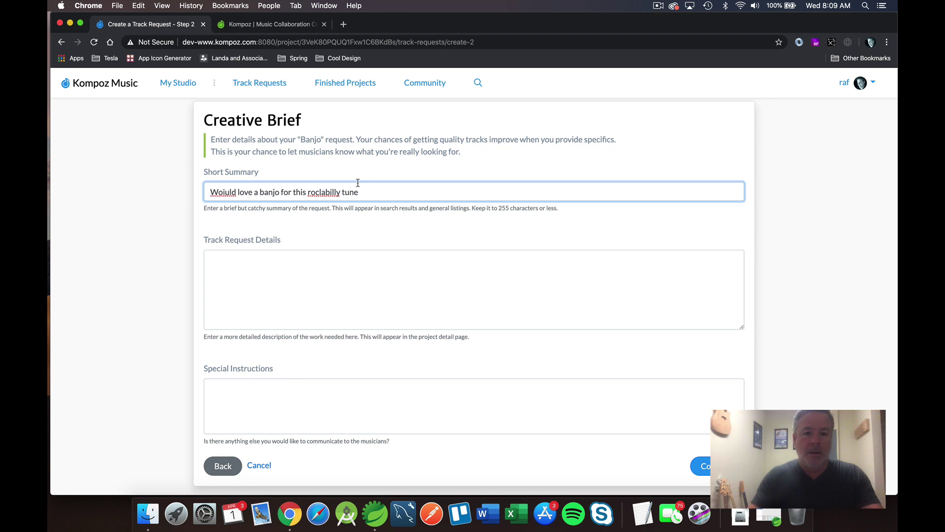
pyautogui.press('Delete')
pyautogui.click(321, 192)
pyautogui.press('BackSpace')
pyautogui.write('k')
# Enter details 'Would the banjo to begin at 2:10 into the song, during the bridge.'.
pyautogui.click(305, 258)
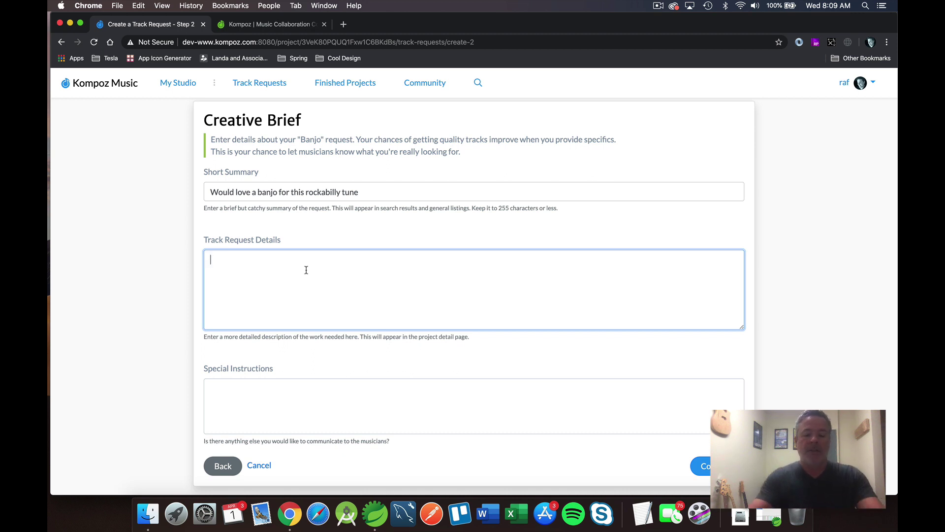
pyautogui.write('Would the banjo to ')
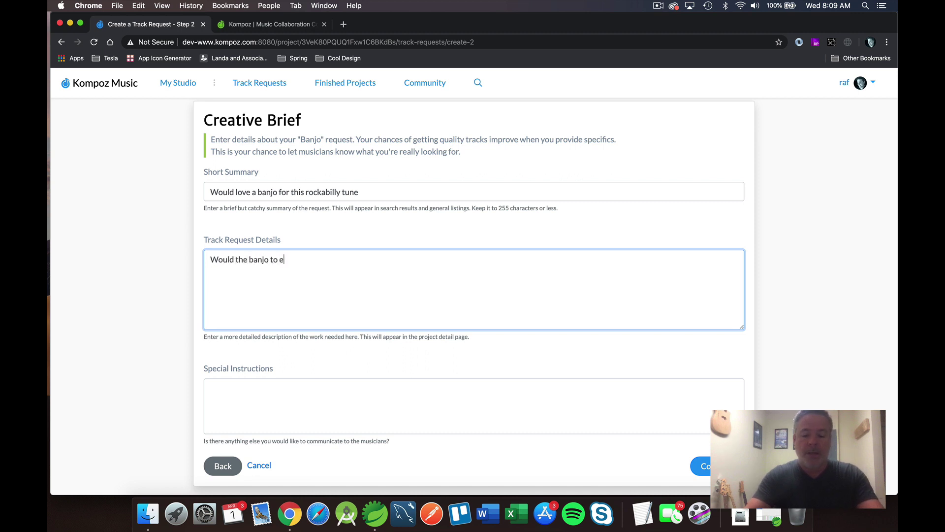
pyautogui.write('begin at 2:0')
pyautogui.press('BackSpace')
pyautogui.write('10 into the song, during the bridge')
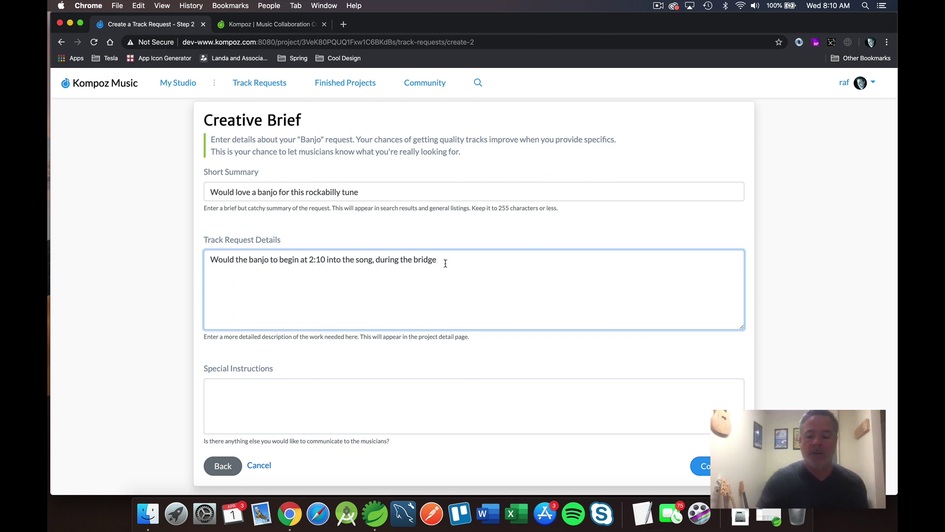
pyautogui.write('.')
# Add the special instruction 'I am only accepting WAV files'.
pyautogui.click(310, 396)
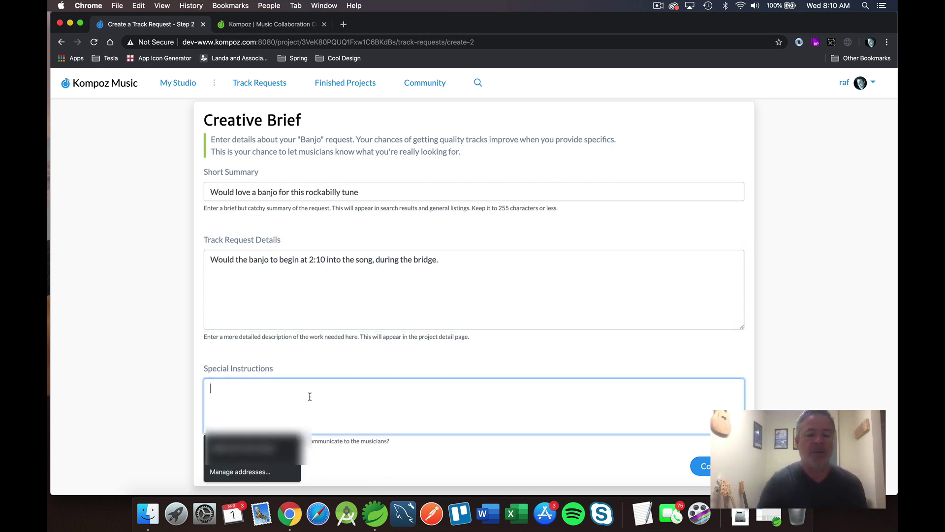
pyautogui.write('I am ')
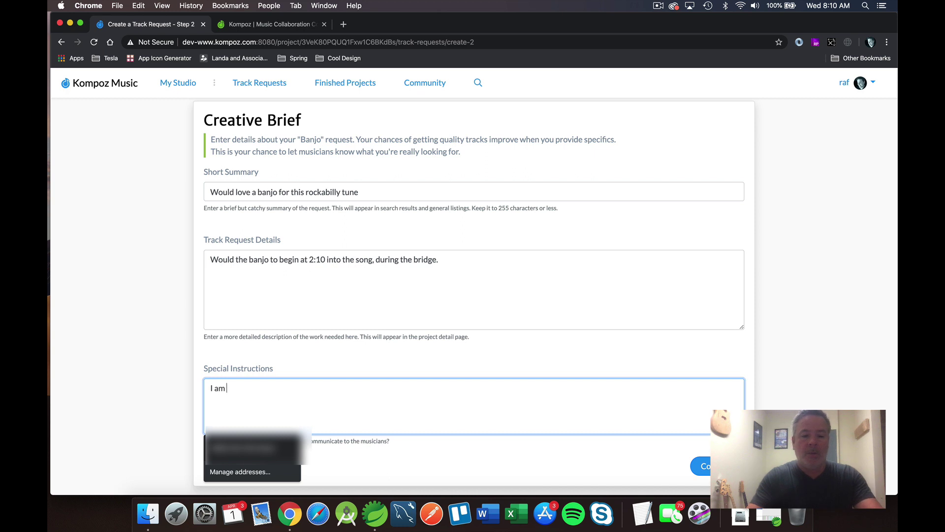
pyautogui.write('only accepti')
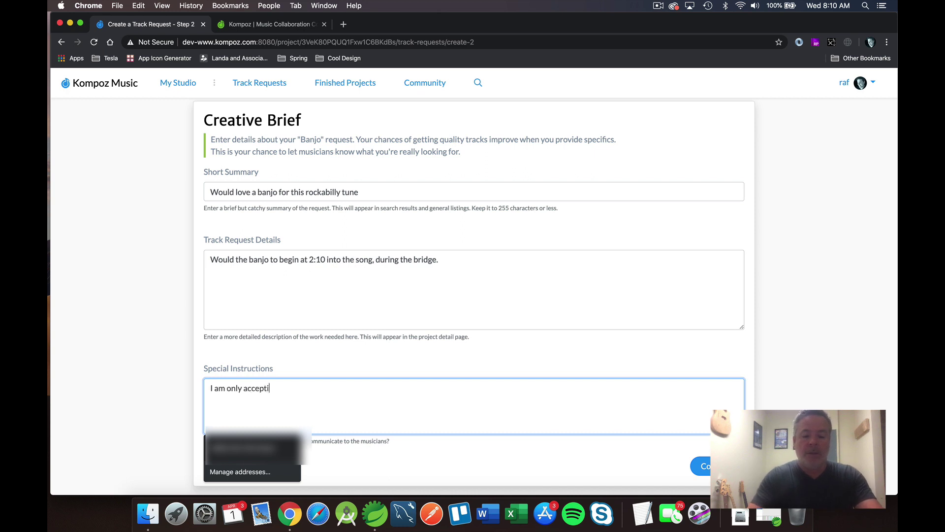
pyautogui.write('ng WAV files')
pyautogui.click(418, 291)
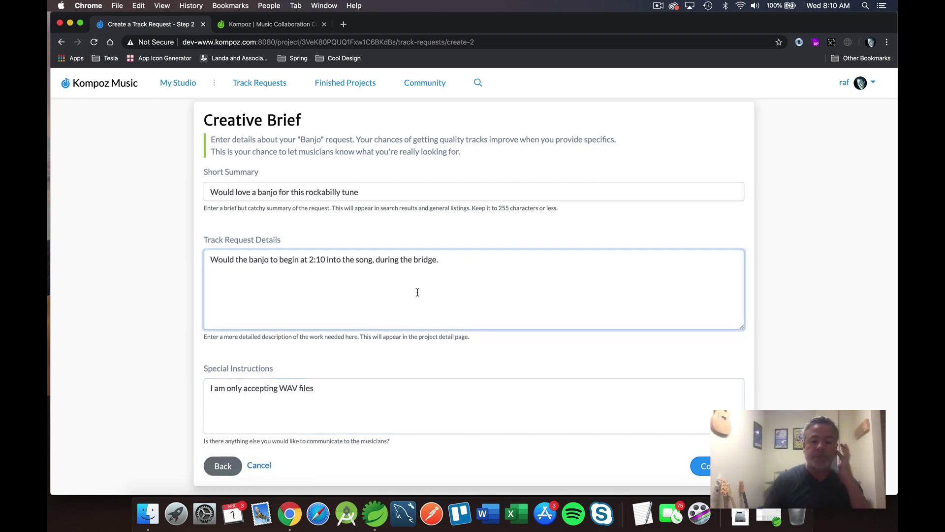
# Attach Hey Little Girl (Mix v4) from the Mix / Master folder to the request.
pyautogui.click(701, 466)
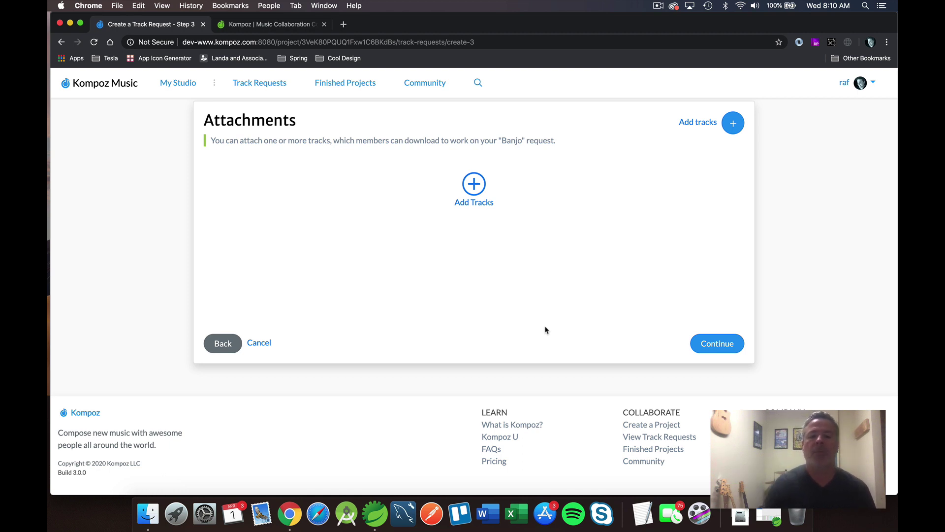
pyautogui.click(480, 192)
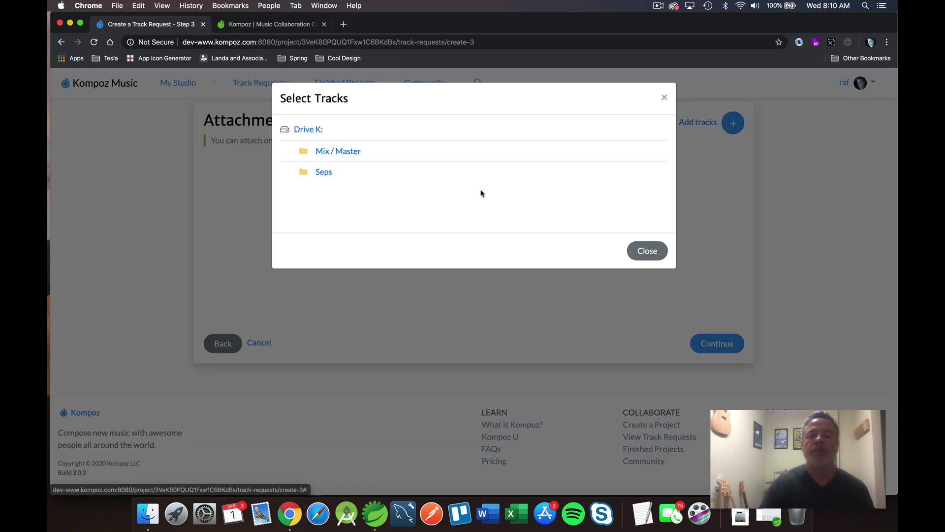
pyautogui.click(346, 152)
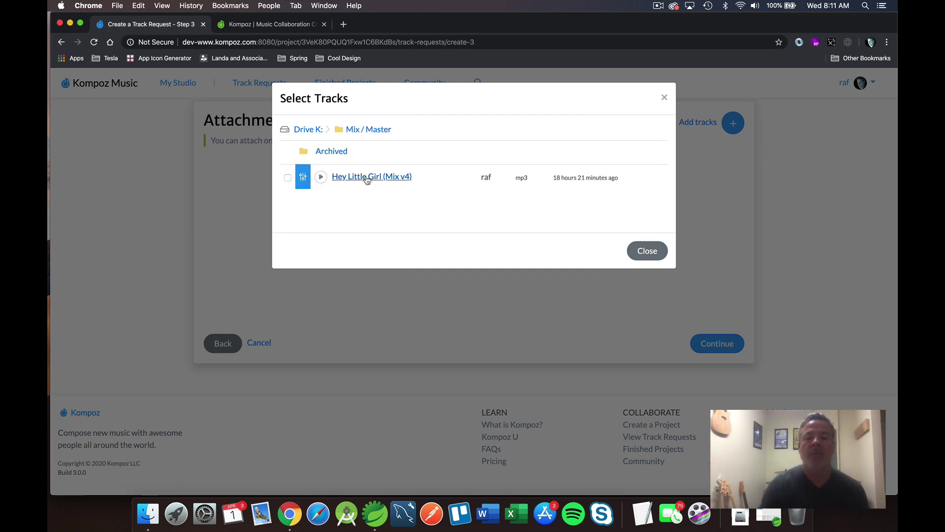
pyautogui.click(393, 179)
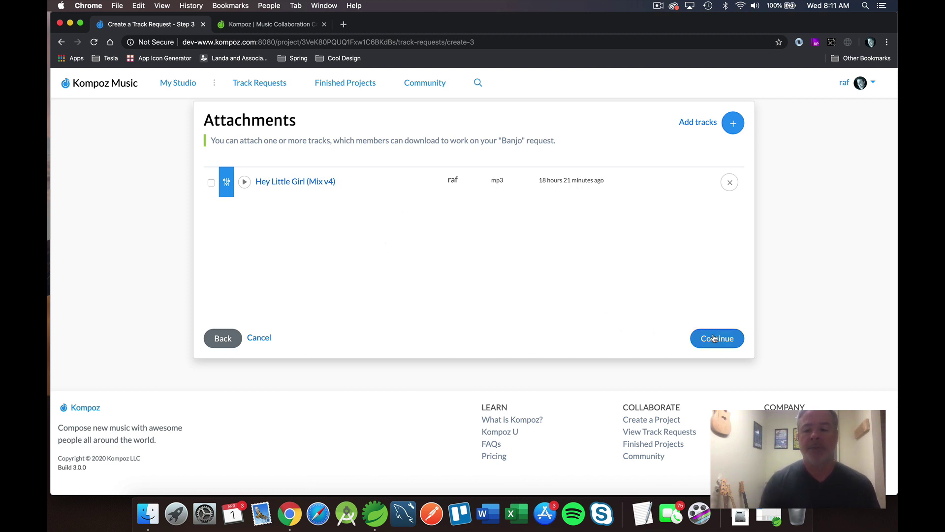
# Set the request to stay open for 10 days and post it.
pyautogui.click(703, 338)
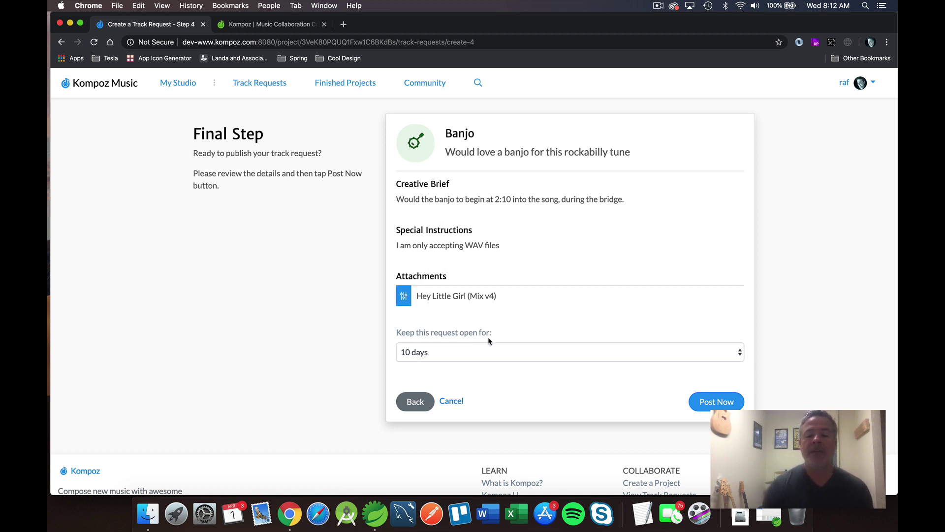
pyautogui.click(485, 354)
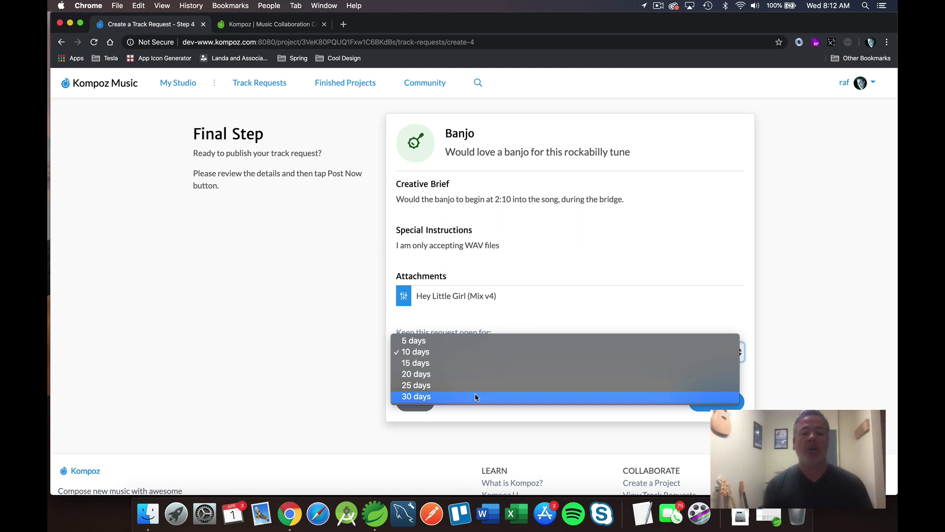
pyautogui.click(462, 365)
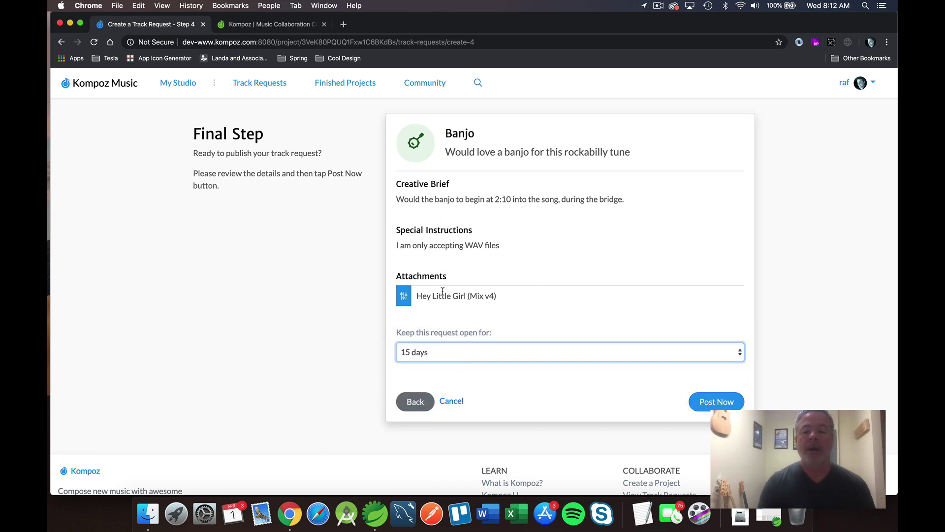
pyautogui.click(449, 358)
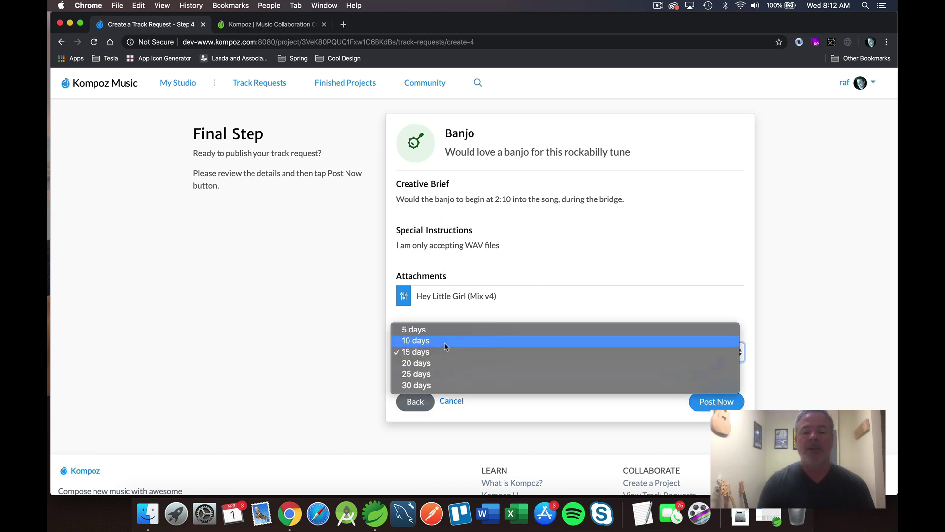
pyautogui.click(460, 341)
pyautogui.click(709, 402)
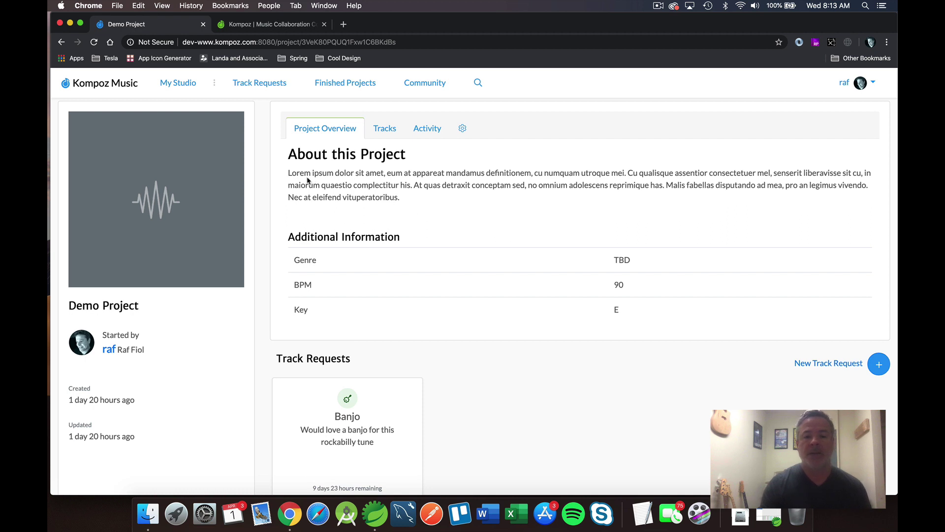
# Highlight the About this Project text and scroll to the new Banjo request card.
pyautogui.moveTo(305, 175); pyautogui.dragTo(401, 205)
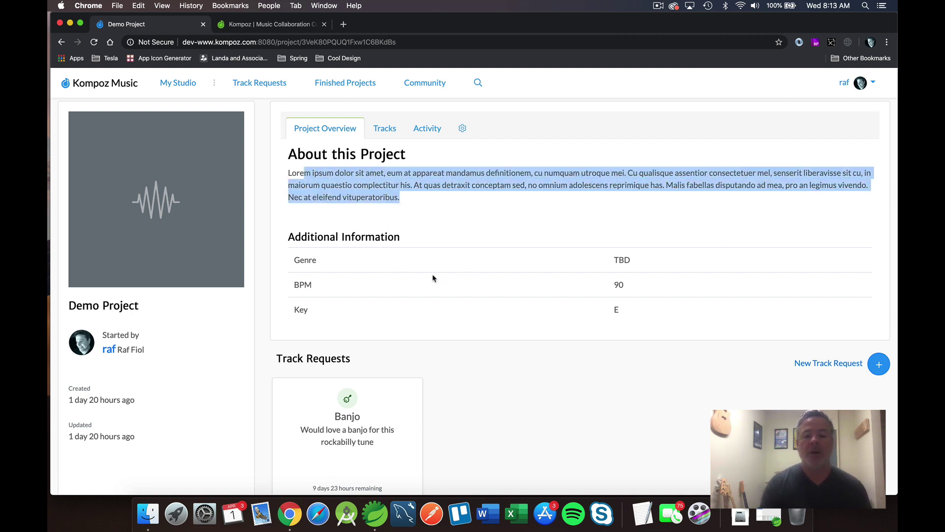
pyautogui.scroll(-3, 439, 289)
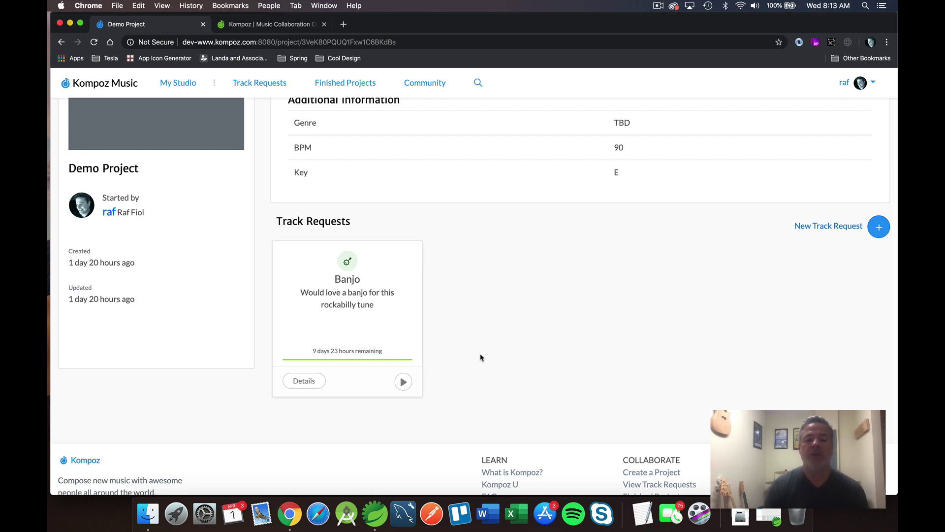
pyautogui.scroll(1, 543, 381)
pyautogui.scroll(5, 543, 382)
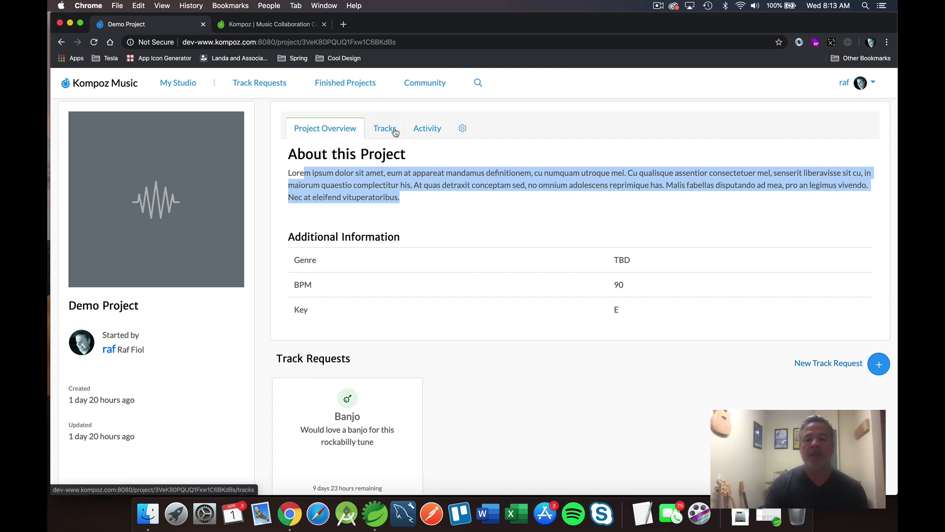
# Log out, reload the Demo Project page as a visitor, and open the Banjo track request.
pyautogui.click(873, 89)
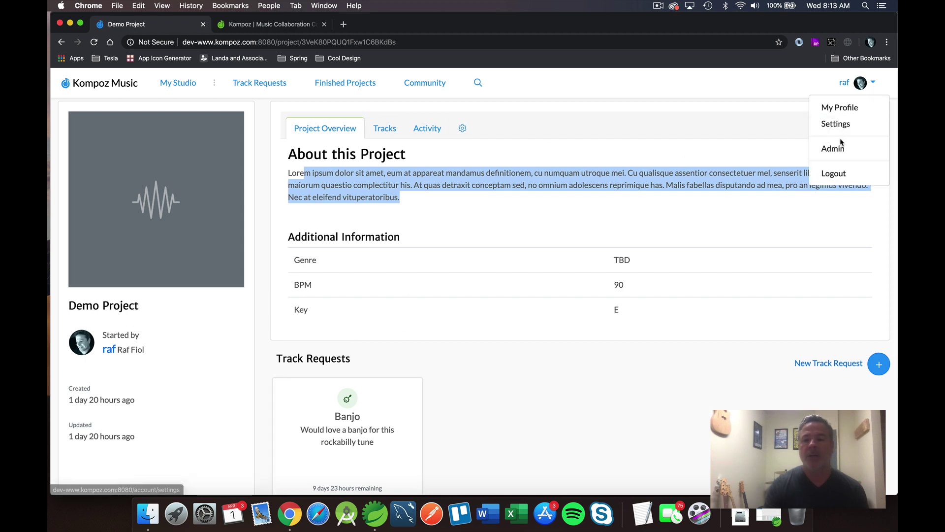
pyautogui.click(838, 172)
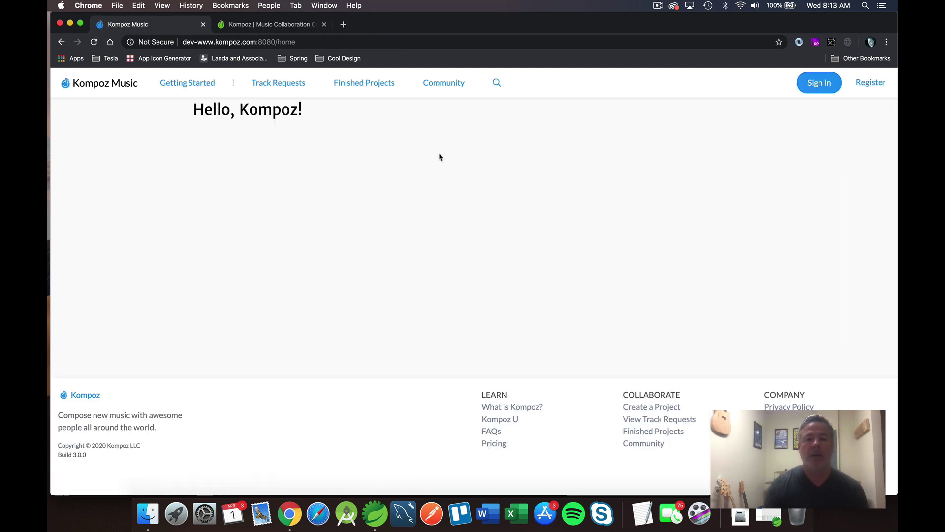
pyautogui.click(60, 43)
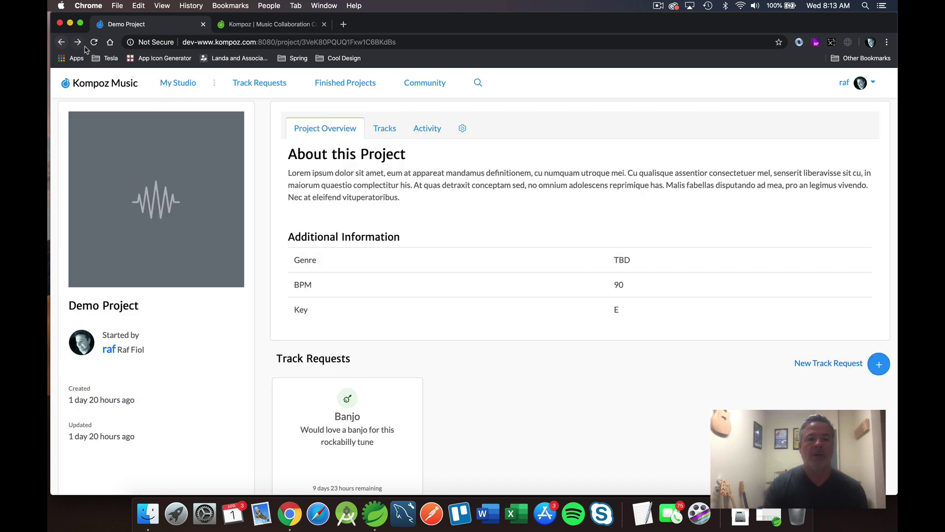
pyautogui.click(93, 43)
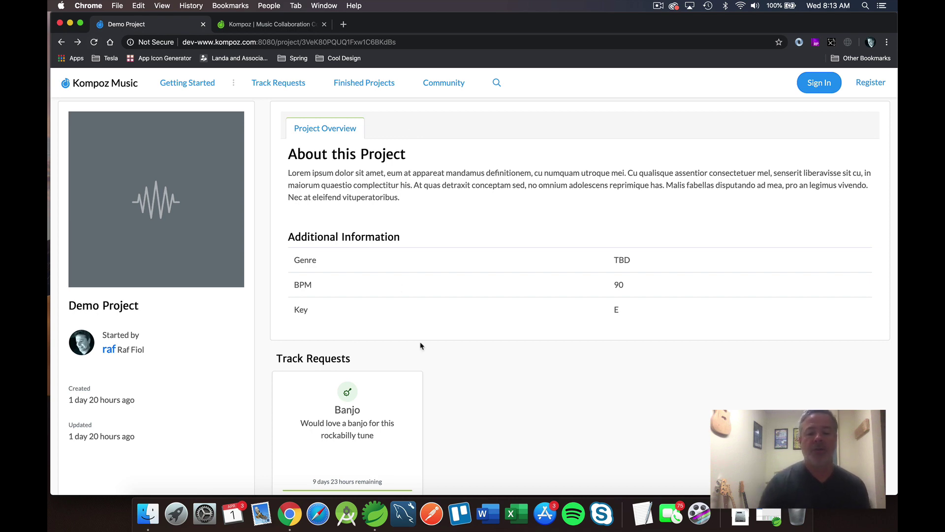
pyautogui.scroll(-5, 463, 344)
pyautogui.click(355, 299)
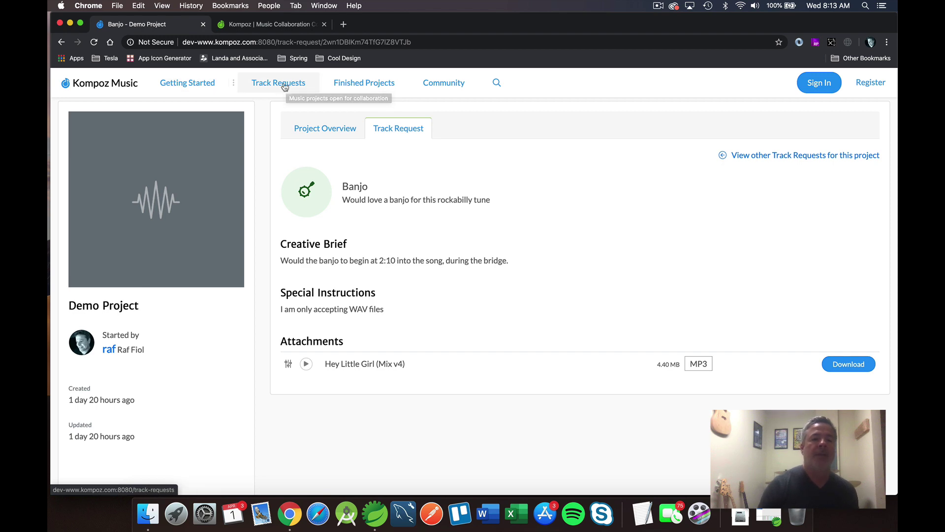
# On Track Requests, check the Banjo request's posted time and briefly preview its attached mix.
pyautogui.click(282, 86)
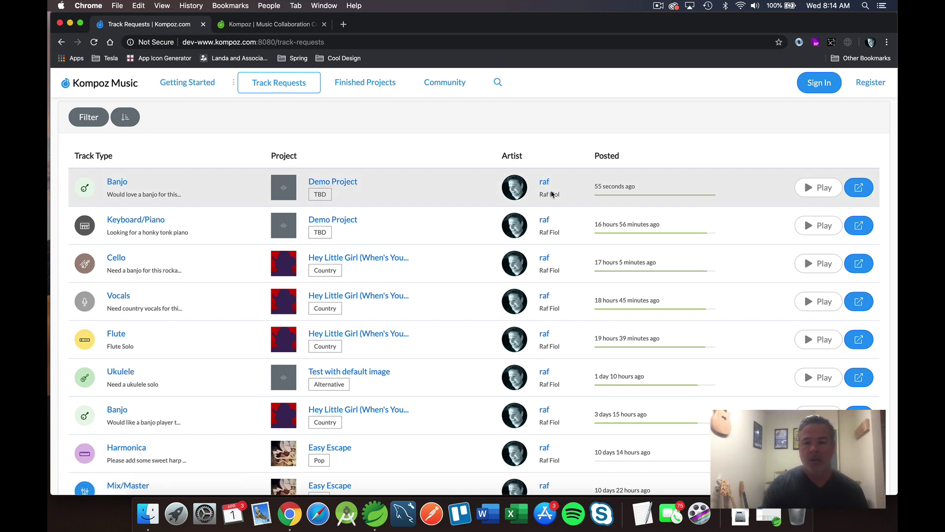
pyautogui.moveTo(598, 188); pyautogui.dragTo(630, 188)
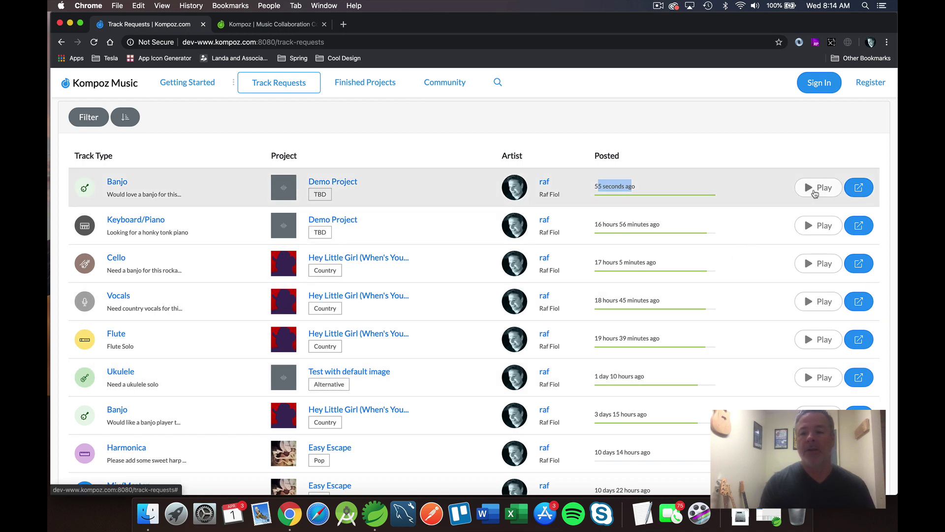
pyautogui.click(815, 192)
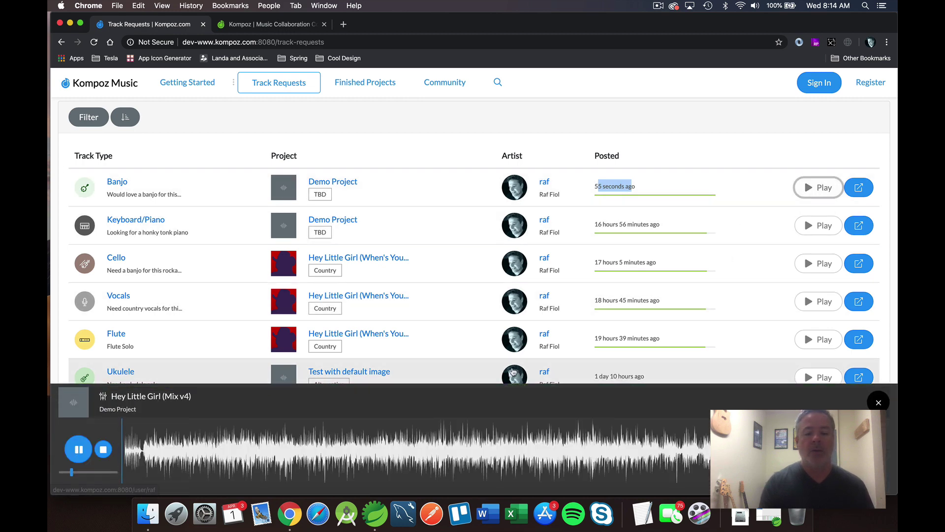
pyautogui.click(204, 455)
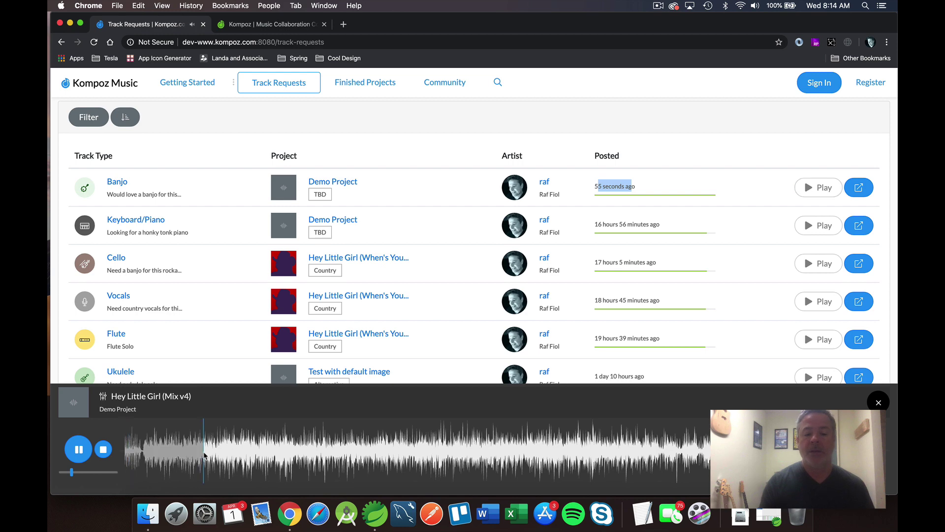
pyautogui.click(104, 449)
pyautogui.click(880, 403)
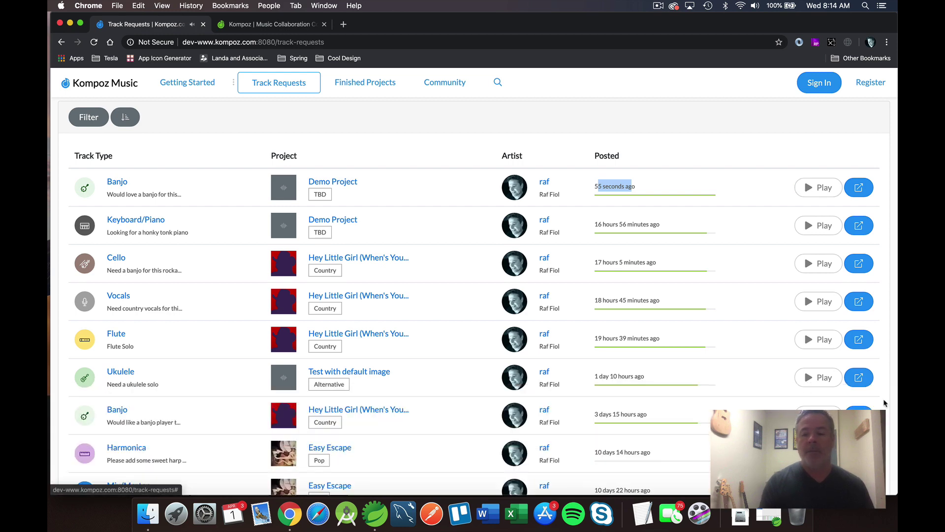